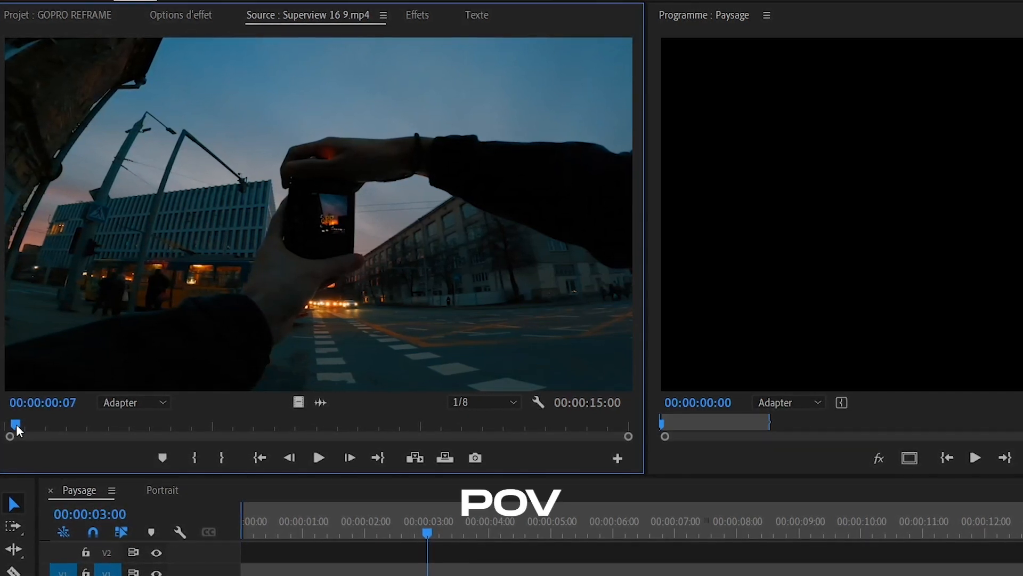
Step: Scrub through Superview 16 9.mp4 in the source preview to about 7 seconds and widen the preview area
{"action": "left_click_drag", "start_coordinate": [16, 423], "coordinate": [295, 425]}
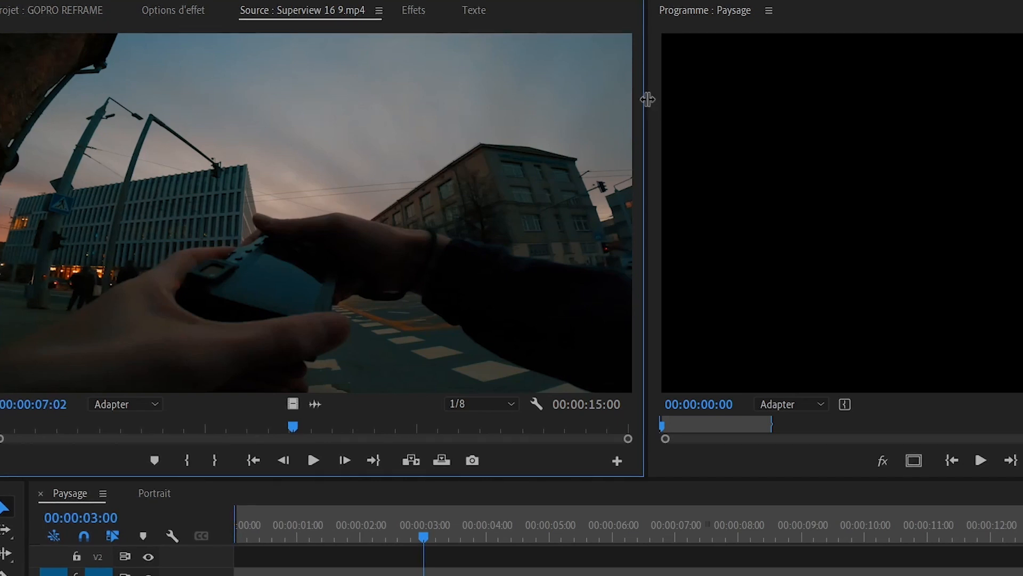
{"action": "left_click_drag", "start_coordinate": [648, 99], "coordinate": [842, 117]}
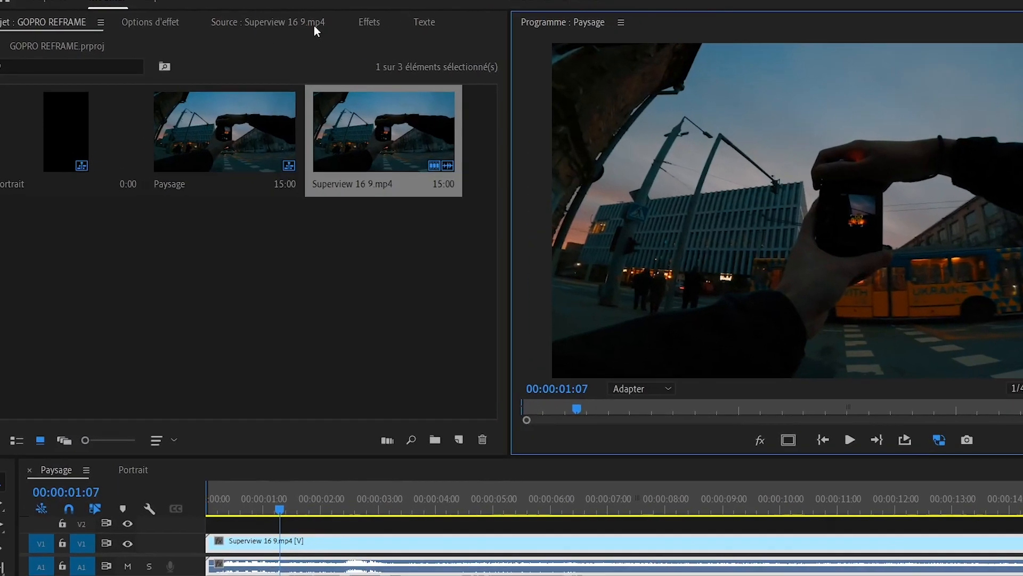
Step: Apply the GoPro FX Reframe video effect to the Superview 16 9.mp4 clip in the Paysage sequence
{"action": "left_click", "coordinate": [368, 22]}
{"action": "left_click", "coordinate": [11, 127]}
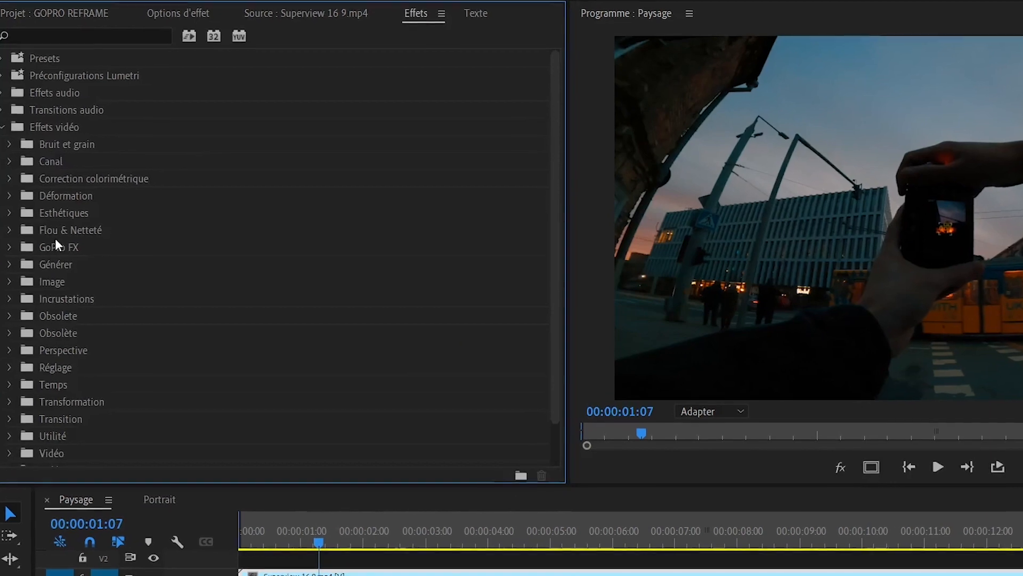
{"action": "left_click", "coordinate": [8, 246]}
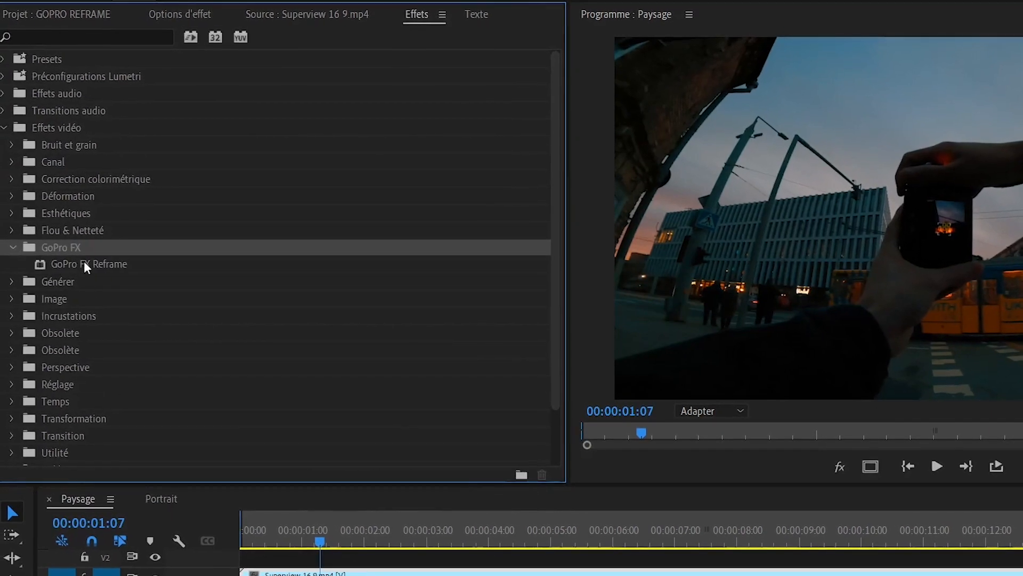
{"action": "left_click_drag", "start_coordinate": [60, 261], "coordinate": [290, 543]}
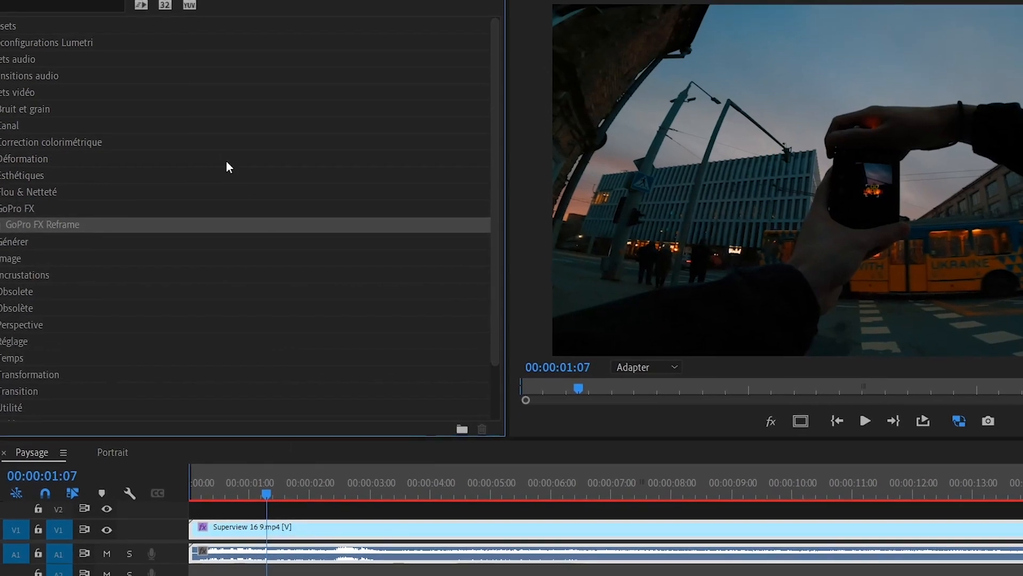
Step: Expand the GoPro FX Reframe effect's Source Operations and Advanced Controls on the clip and enable Undo Superview
{"action": "left_click", "coordinate": [146, 1]}
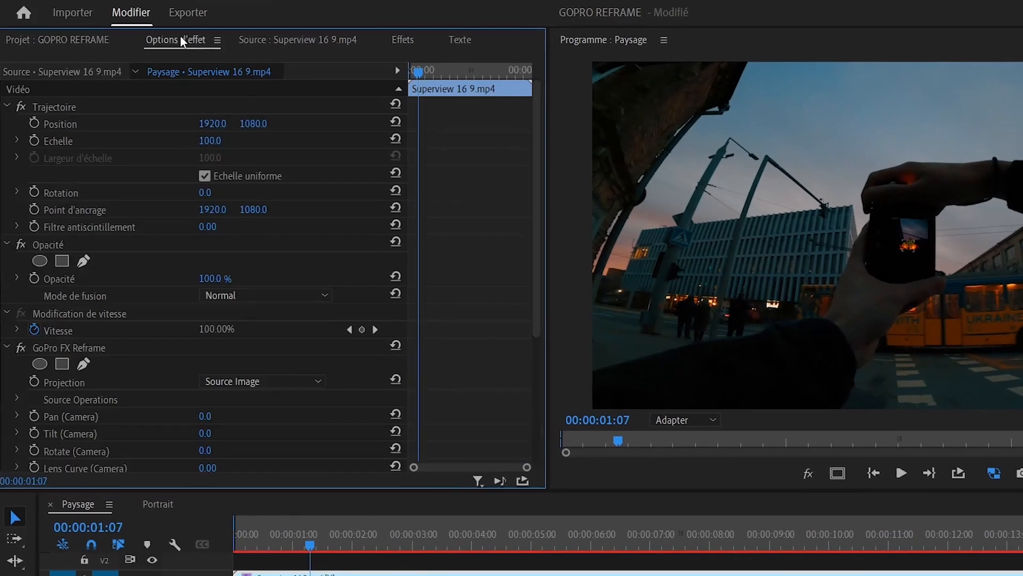
{"action": "scroll", "coordinate": [472, 247], "scroll_direction": "down", "scroll_amount": 7}
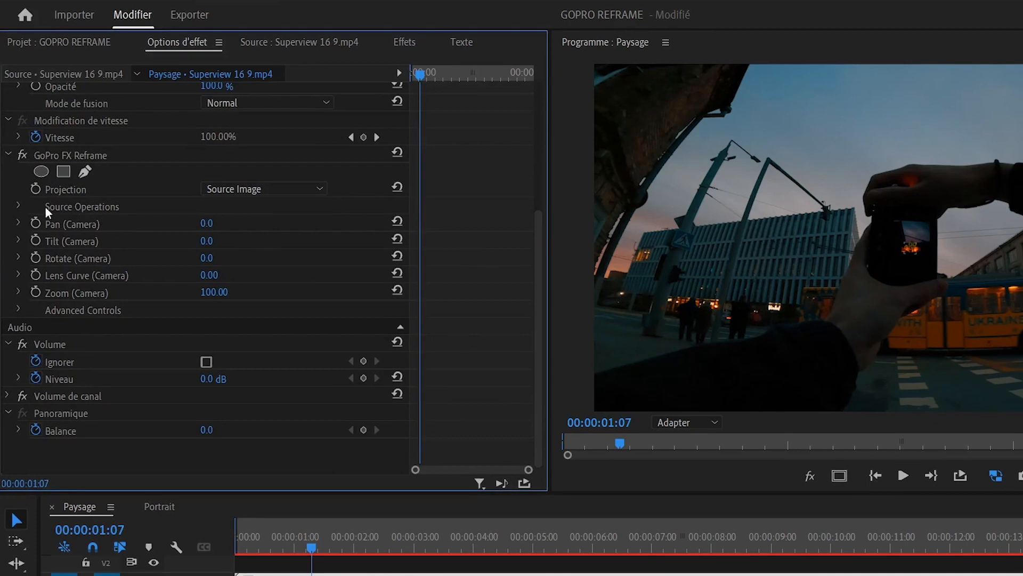
{"action": "left_click", "coordinate": [17, 206]}
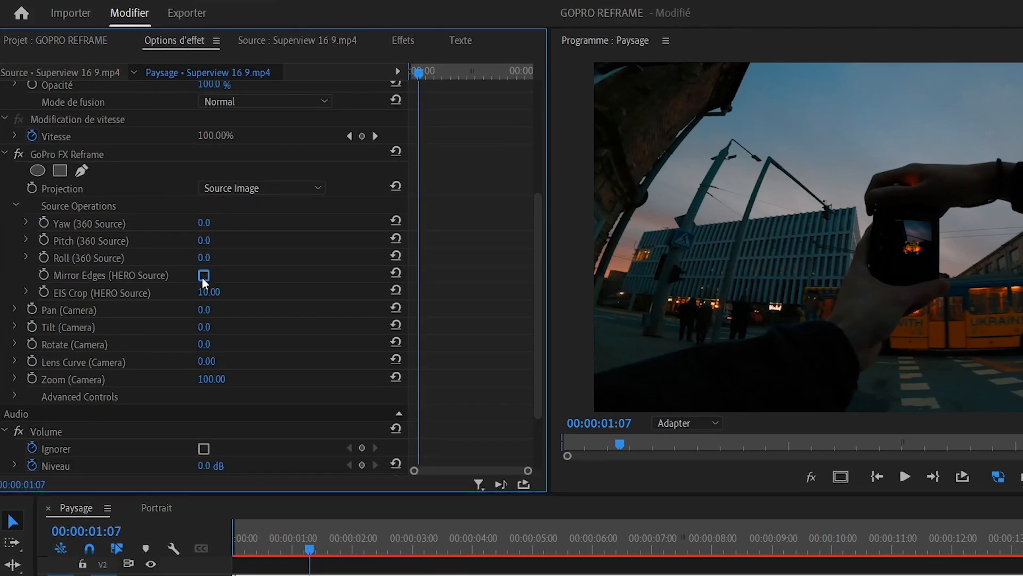
{"action": "scroll", "coordinate": [203, 279], "scroll_direction": "down", "scroll_amount": 3}
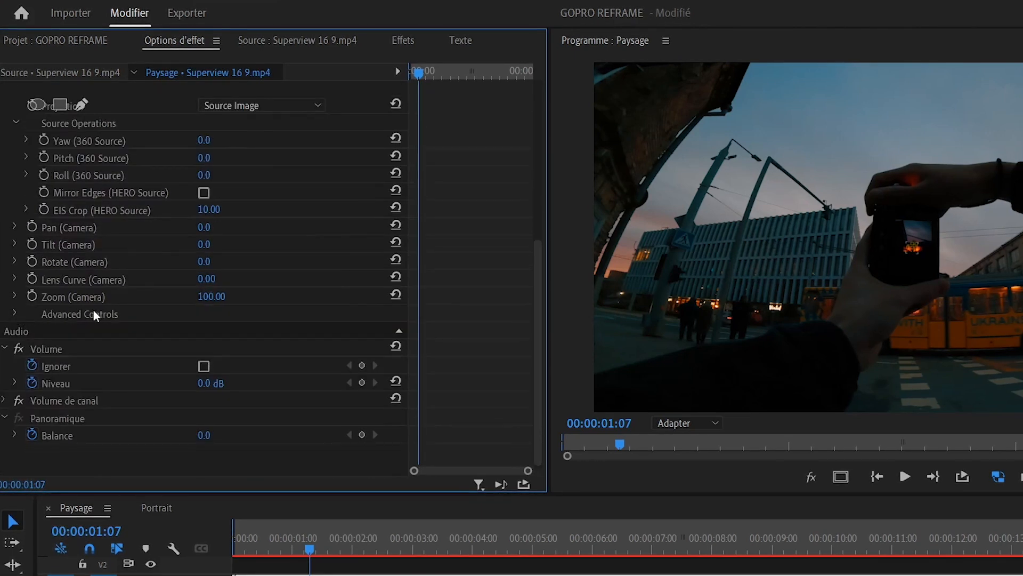
{"action": "left_click", "coordinate": [15, 315]}
{"action": "scroll", "coordinate": [66, 323], "scroll_direction": "down", "scroll_amount": 2}
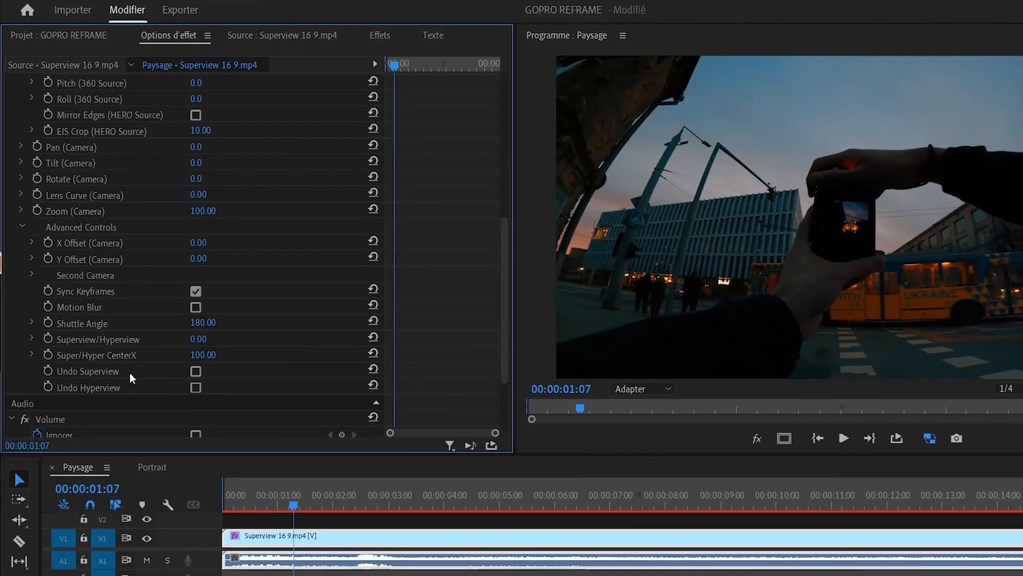
{"action": "left_click", "coordinate": [198, 376]}
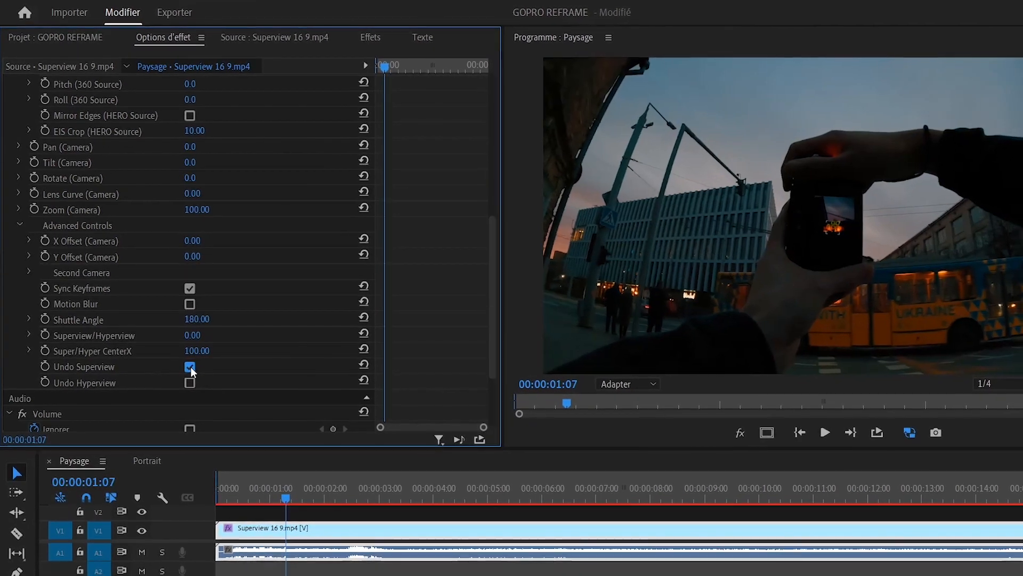
Step: Lower the reframe effect's Zoom (Camera) until the image's side edges show, and toggle effects to compare with the original
{"action": "scroll", "coordinate": [432, 349], "scroll_direction": "down", "scroll_amount": 2}
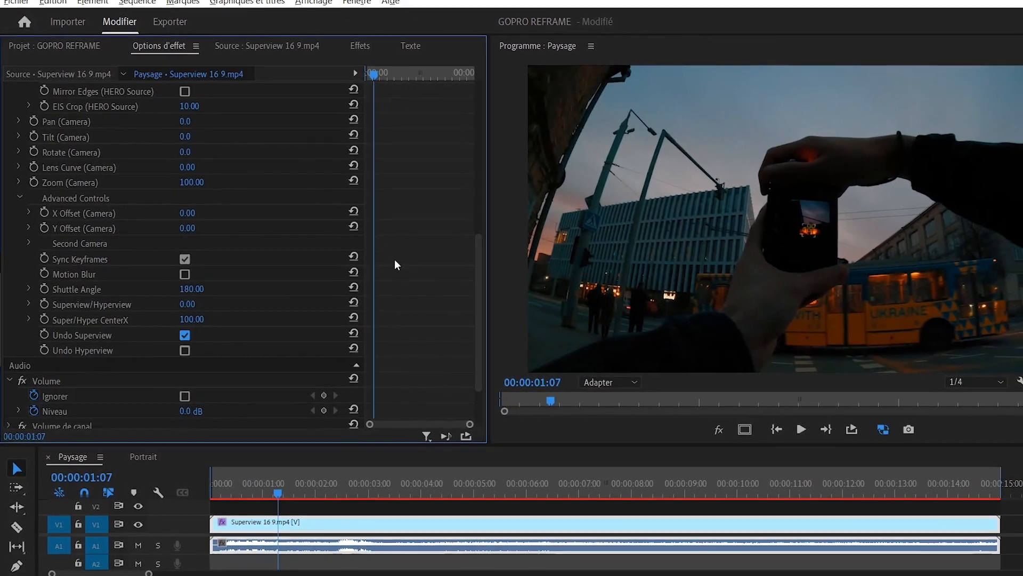
{"action": "left_click_drag", "start_coordinate": [188, 184], "coordinate": [168, 183]}
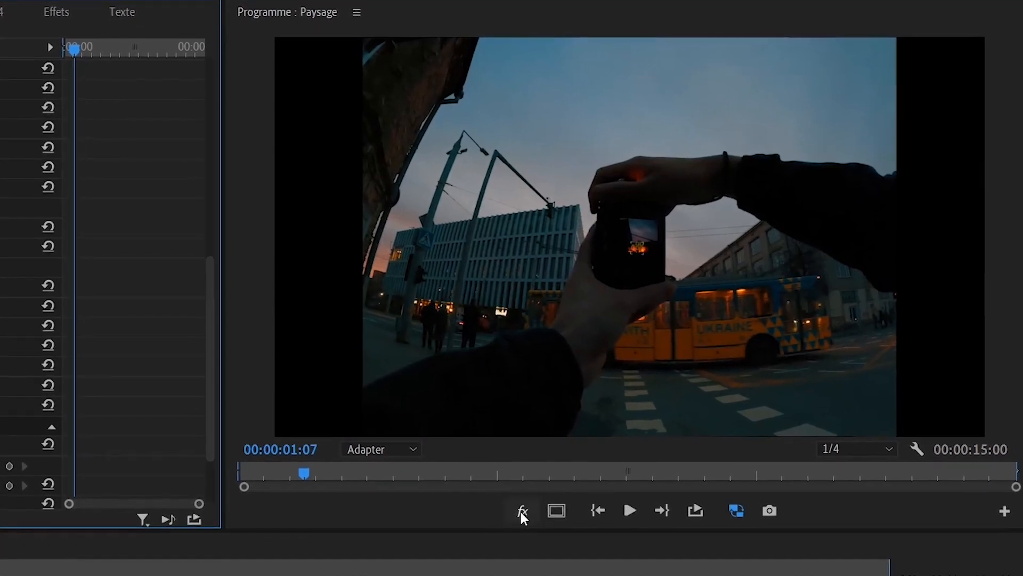
{"action": "left_click", "coordinate": [523, 507]}
{"action": "left_click", "coordinate": [522, 513]}
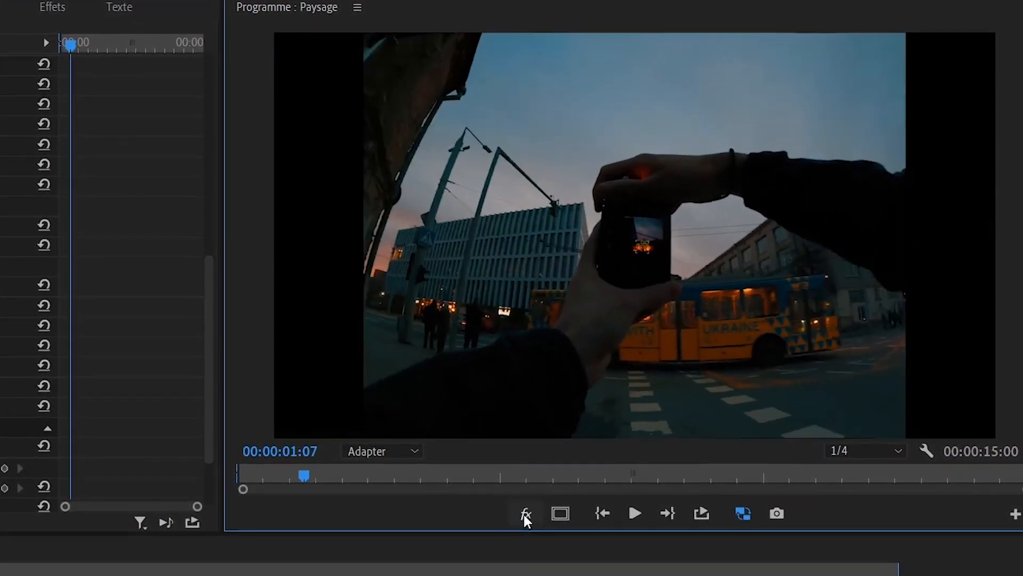
{"action": "left_click", "coordinate": [524, 513]}
{"action": "left_click", "coordinate": [524, 514]}
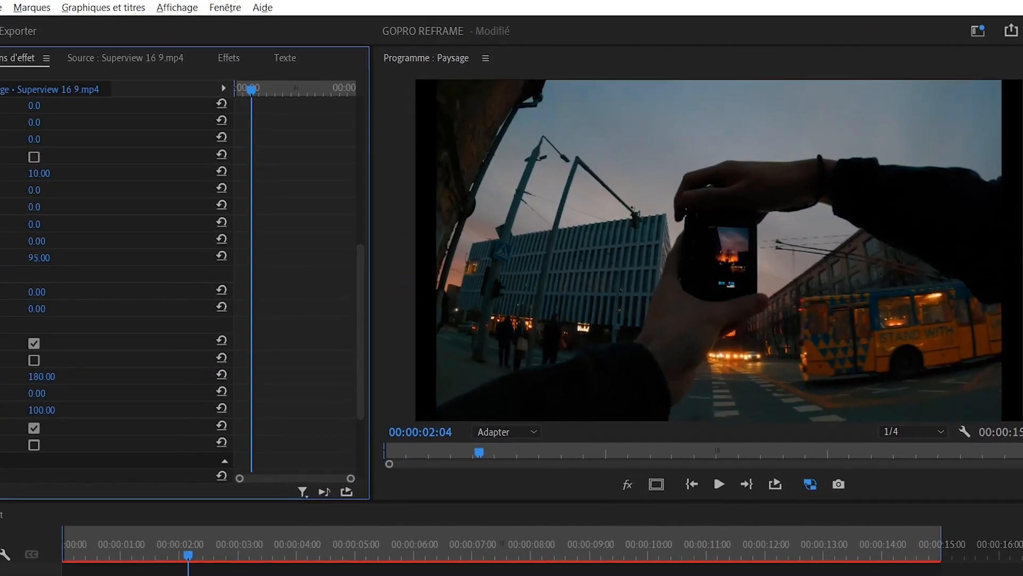
Step: Raise Zoom (Camera) to 100 so the image fills the frame, and repeatedly toggle effects to compare with the original
{"action": "left_click_drag", "start_coordinate": [39, 257], "coordinate": [80, 261]}
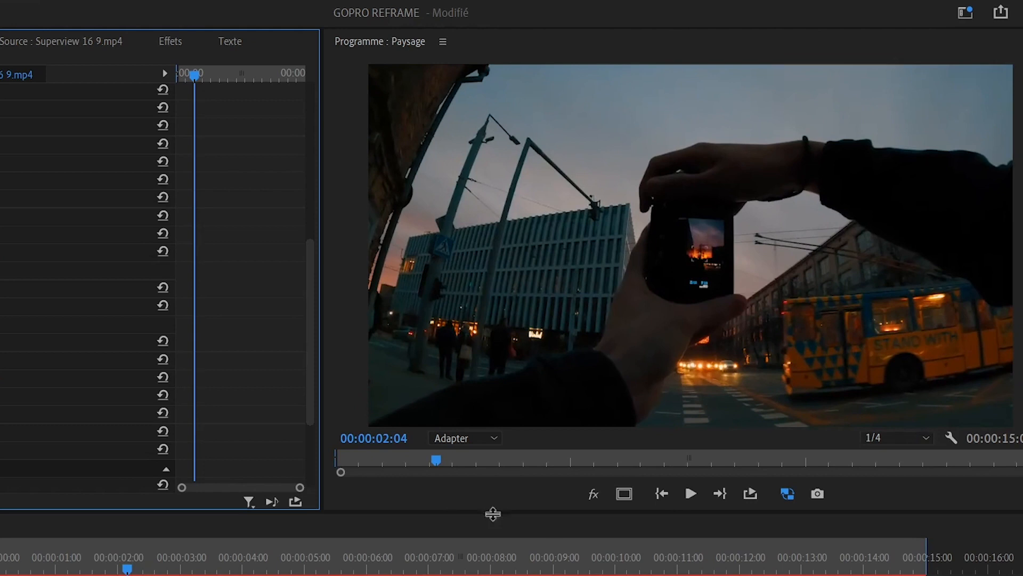
{"action": "left_click", "coordinate": [630, 484]}
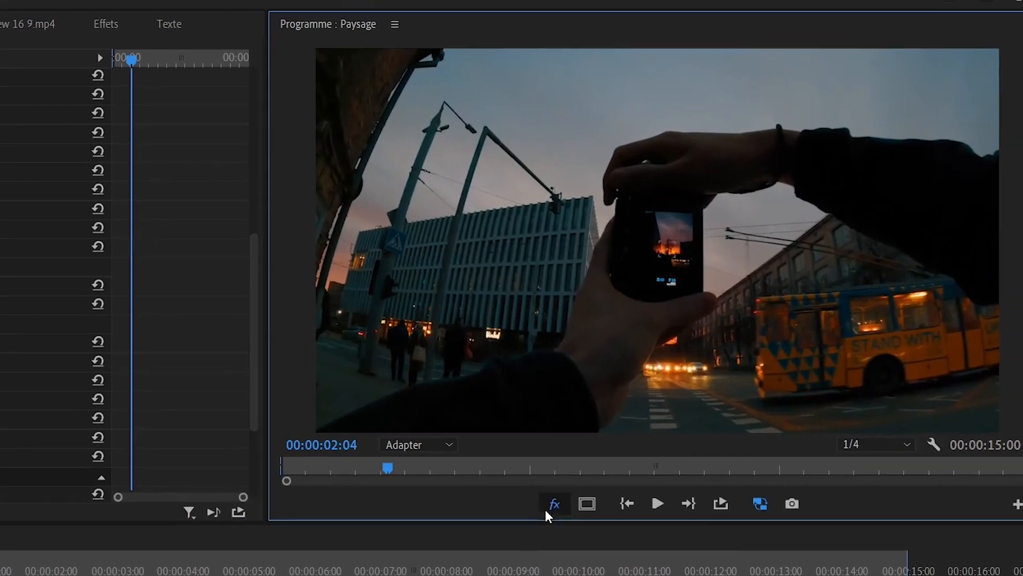
{"action": "left_click", "coordinate": [630, 485]}
{"action": "left_click", "coordinate": [542, 507]}
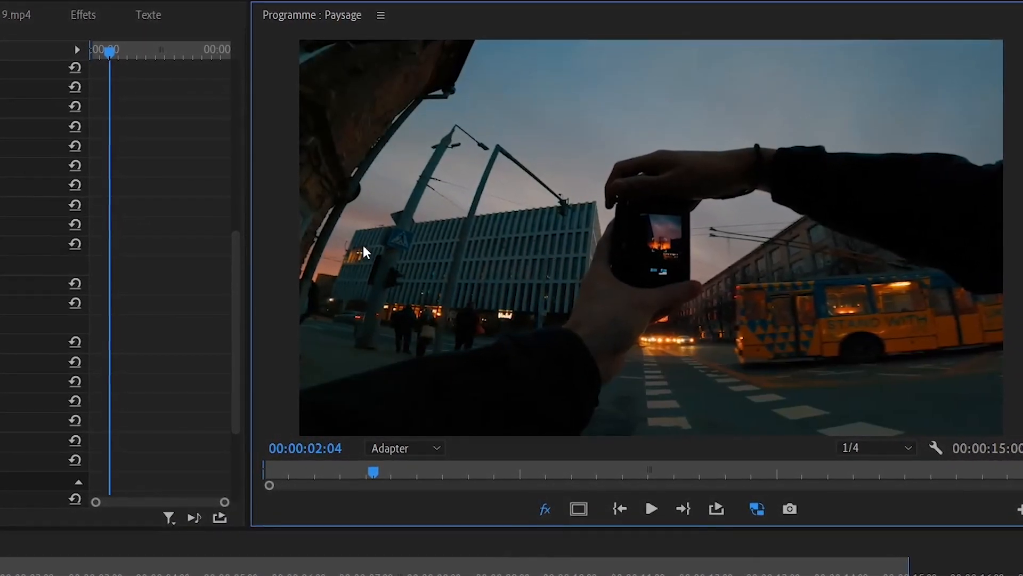
{"action": "left_click", "coordinate": [542, 509]}
{"action": "left_click", "coordinate": [544, 511]}
{"action": "left_click", "coordinate": [544, 511]}
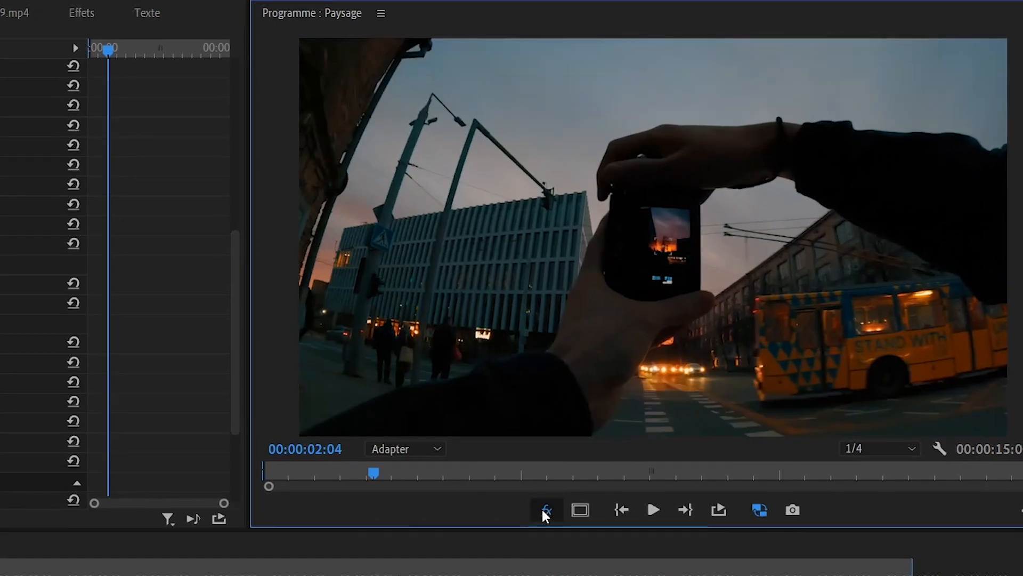
{"action": "left_click", "coordinate": [544, 511]}
{"action": "left_click", "coordinate": [545, 512]}
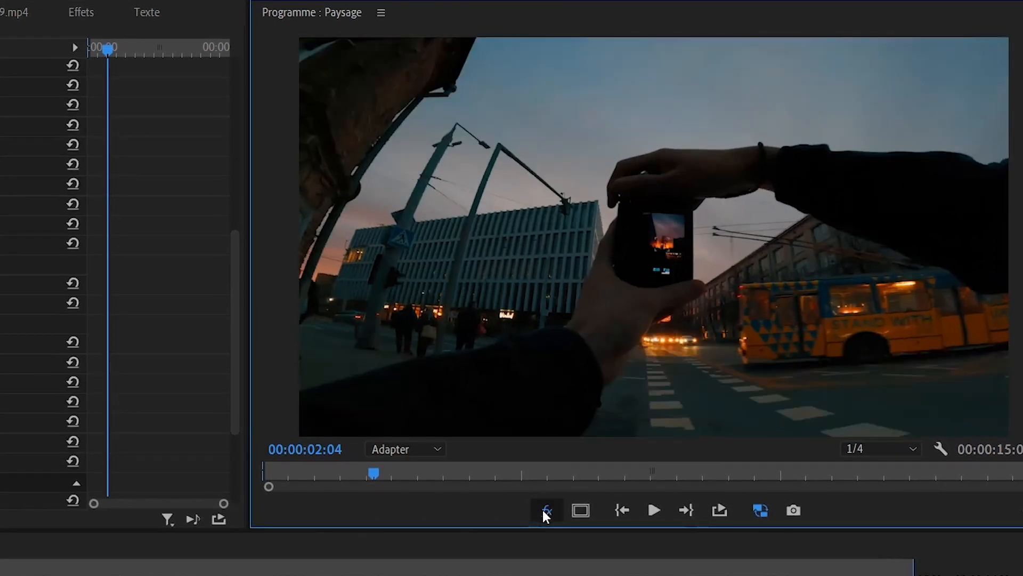
{"action": "left_click", "coordinate": [546, 511]}
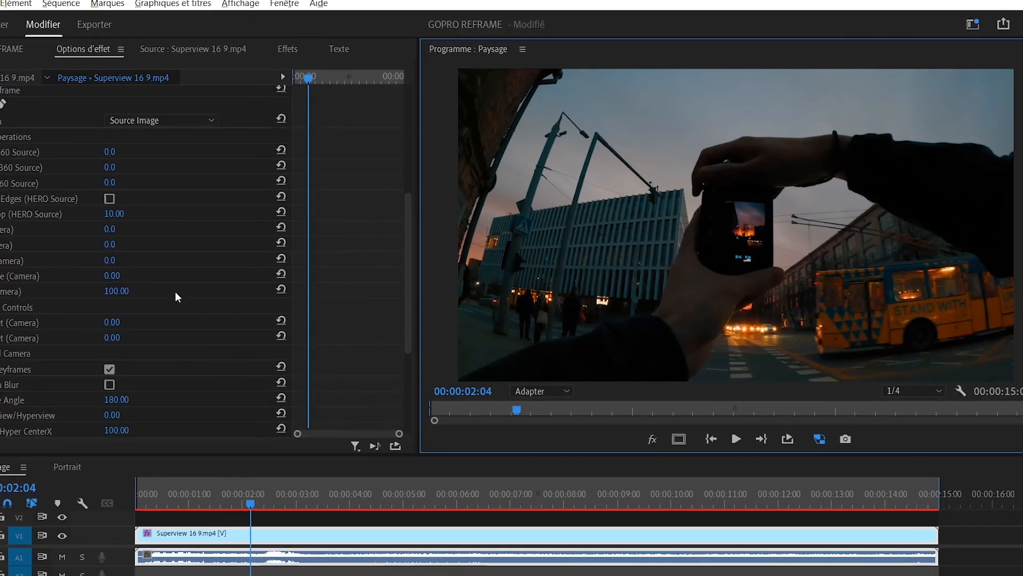
Step: Set the reframe effect's Zoom (Camera) to 76 and its Lens Curve (Camera) to 60
{"action": "left_click_drag", "start_coordinate": [127, 295], "coordinate": [113, 294]}
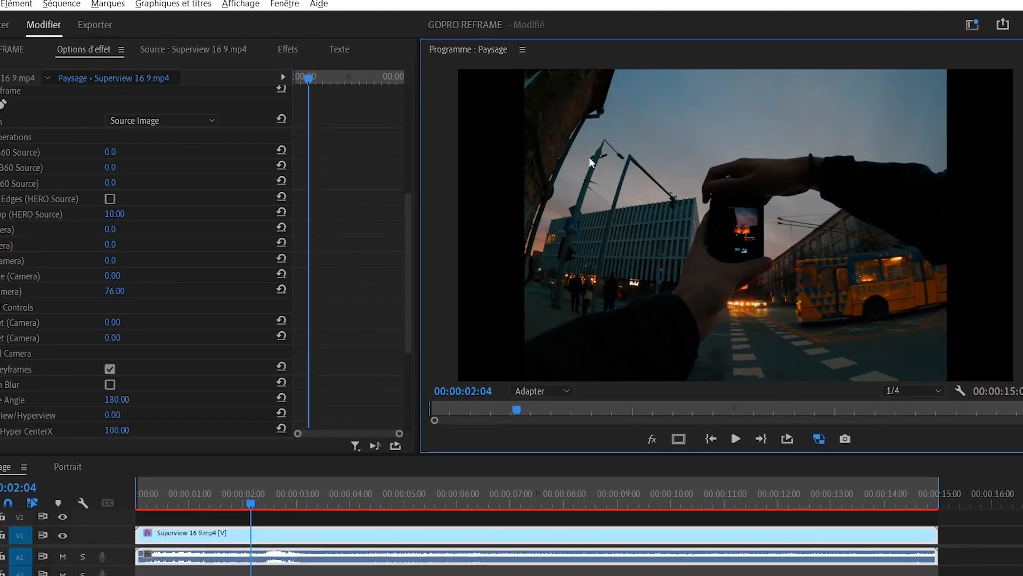
{"action": "left_click", "coordinate": [12, 277]}
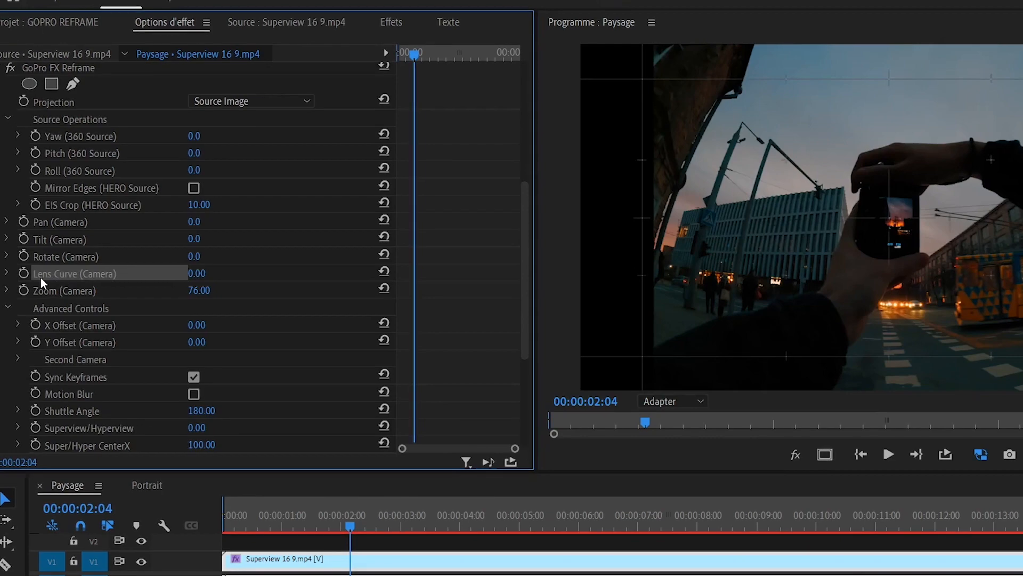
{"action": "left_click", "coordinate": [196, 273]}
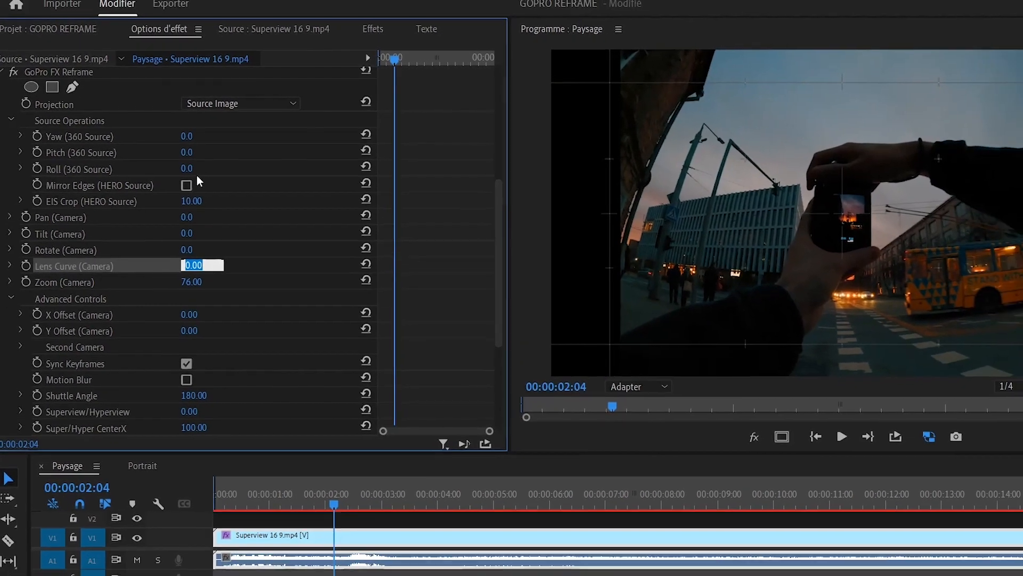
{"action": "type", "text": "60"}
{"action": "key", "text": "Return"}
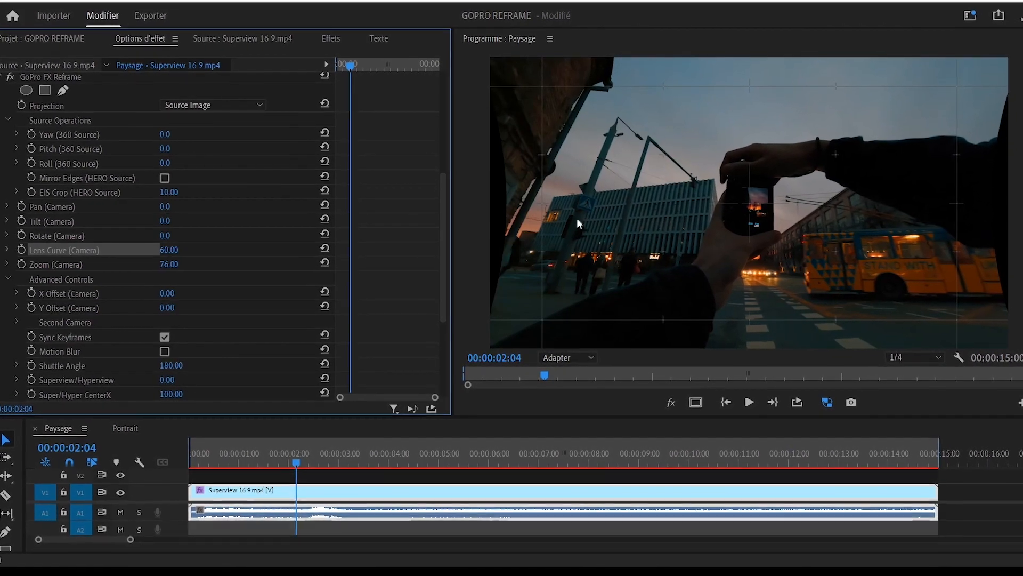
Step: Deselect the clip and toggle effects to compare the lens-corrected image with the original
{"action": "left_click", "coordinate": [730, 471]}
{"action": "left_click", "coordinate": [660, 421]}
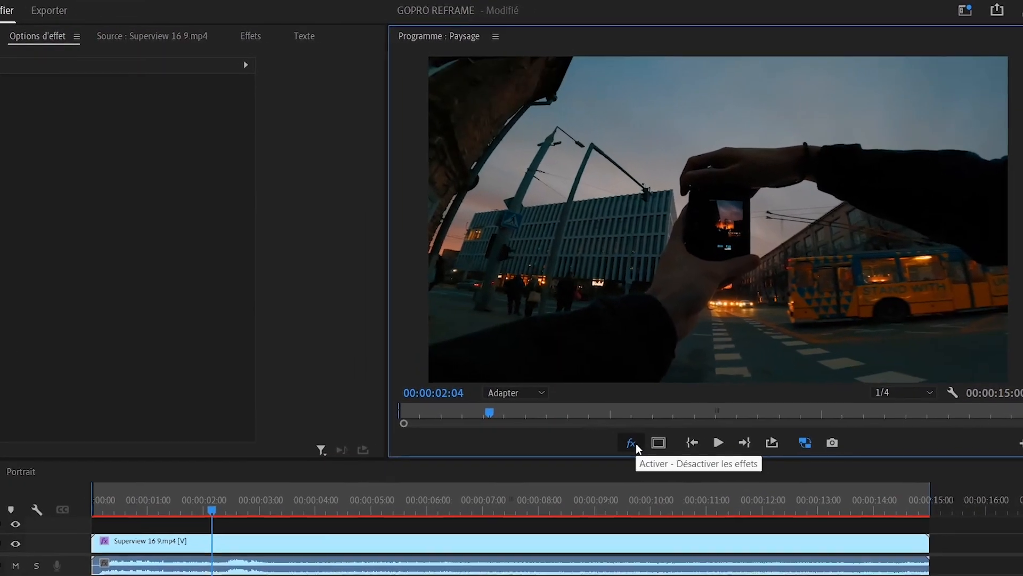
{"action": "left_click", "coordinate": [661, 421]}
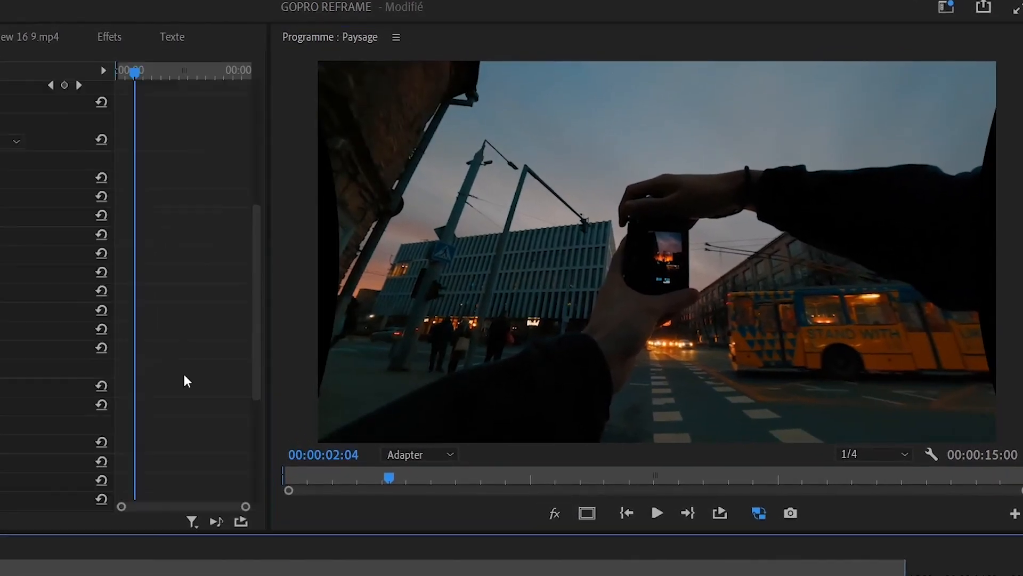
Step: Set Zoom (Camera) to 82 to crop out the curved edges, and compare the result with effects switched off
{"action": "scroll", "coordinate": [182, 368], "scroll_direction": "down", "scroll_amount": 3}
{"action": "scroll", "coordinate": [182, 359], "scroll_direction": "up", "scroll_amount": 2}
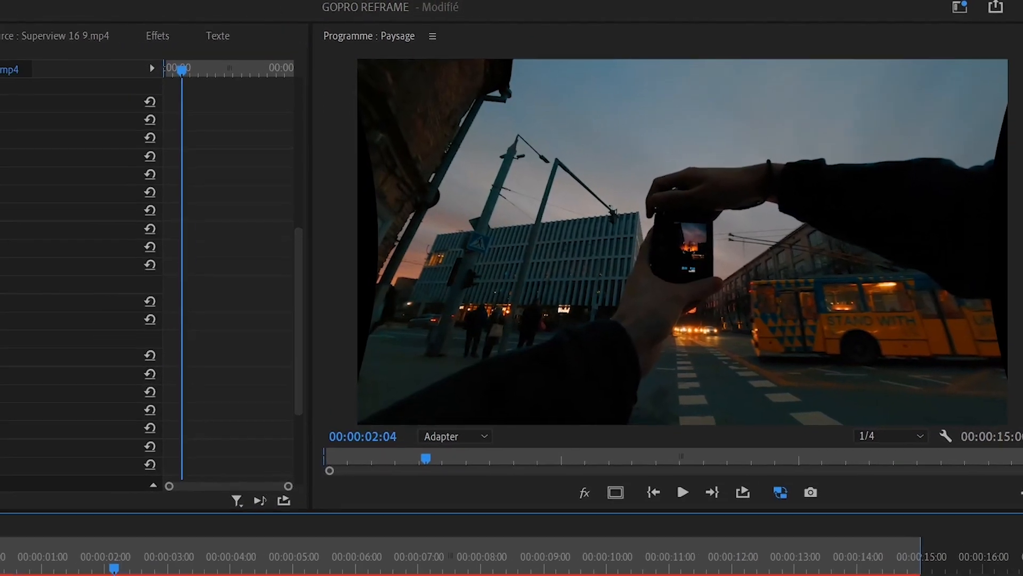
{"action": "left_click_drag", "start_coordinate": [65, 247], "coordinate": [48, 247]}
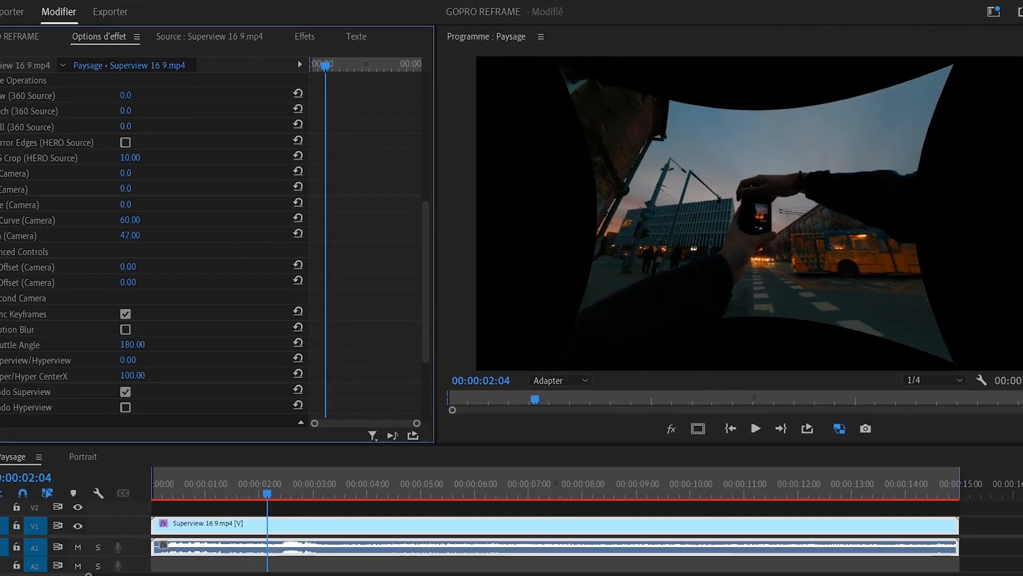
{"action": "mouse_move", "coordinate": [130, 235]}
{"action": "left_mouse_down"}
{"action": "mouse_move", "coordinate": [120, 235]}
{"action": "mouse_move", "coordinate": [148, 235]}
{"action": "left_mouse_up"}
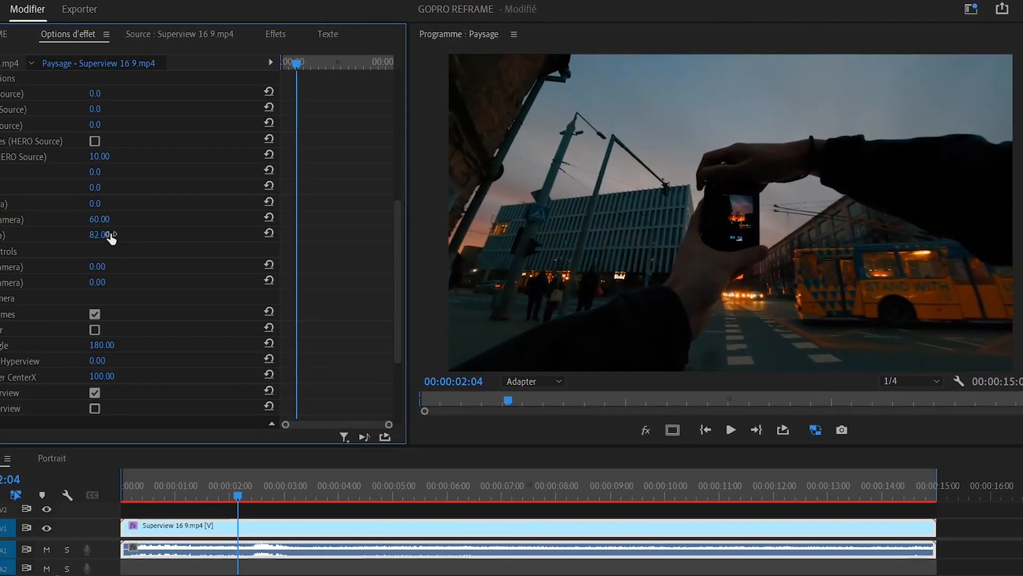
{"action": "left_click", "coordinate": [644, 430]}
{"action": "left_click", "coordinate": [644, 430]}
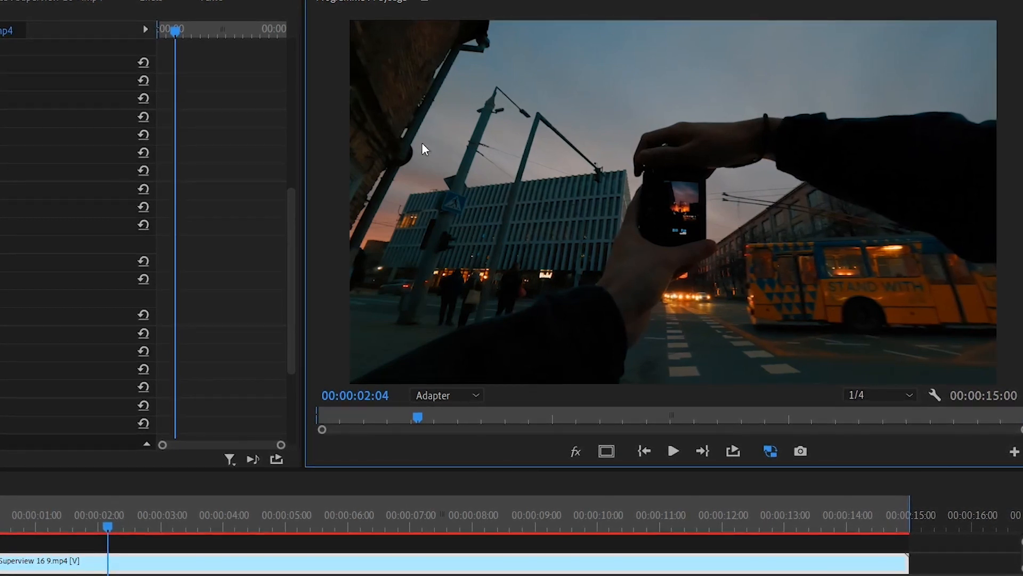
Step: Play the reframed Paysage sequence from 00:00:02:04 to 00:00:10:04 to review the correction
{"action": "key", "text": "space"}
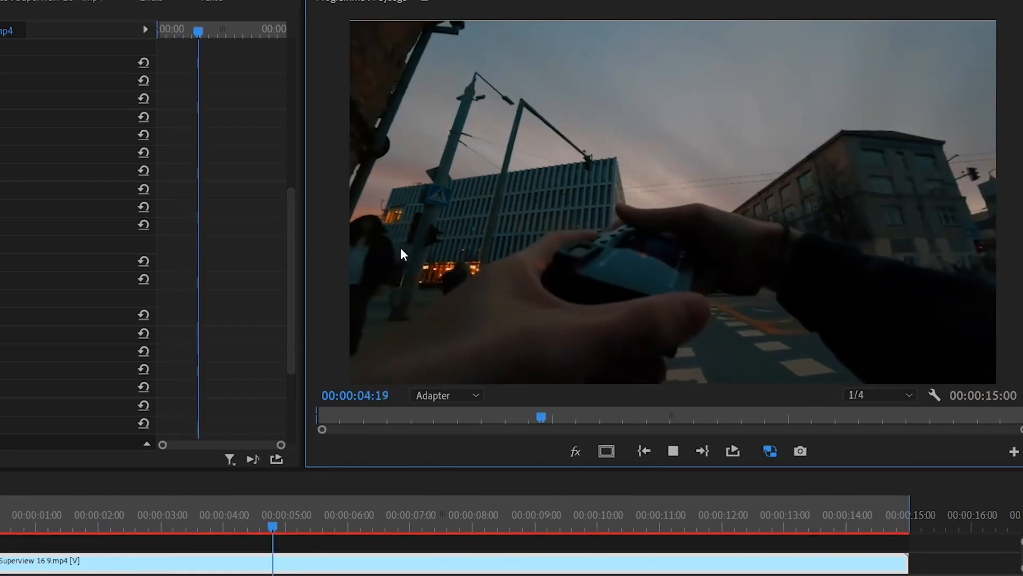
{"action": "key", "text": "space"}
{"action": "key", "text": "space"}
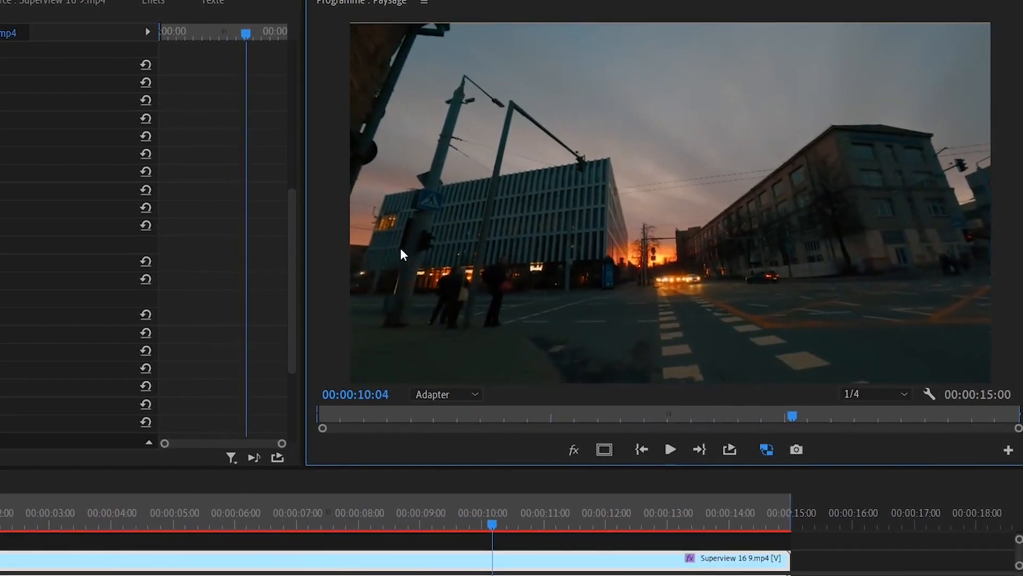
Step: Return to the start of the Paysage sequence and advance to 00:00:01:12, going frame by frame at the end
{"action": "left_click", "coordinate": [642, 449]}
{"action": "key", "text": "space"}
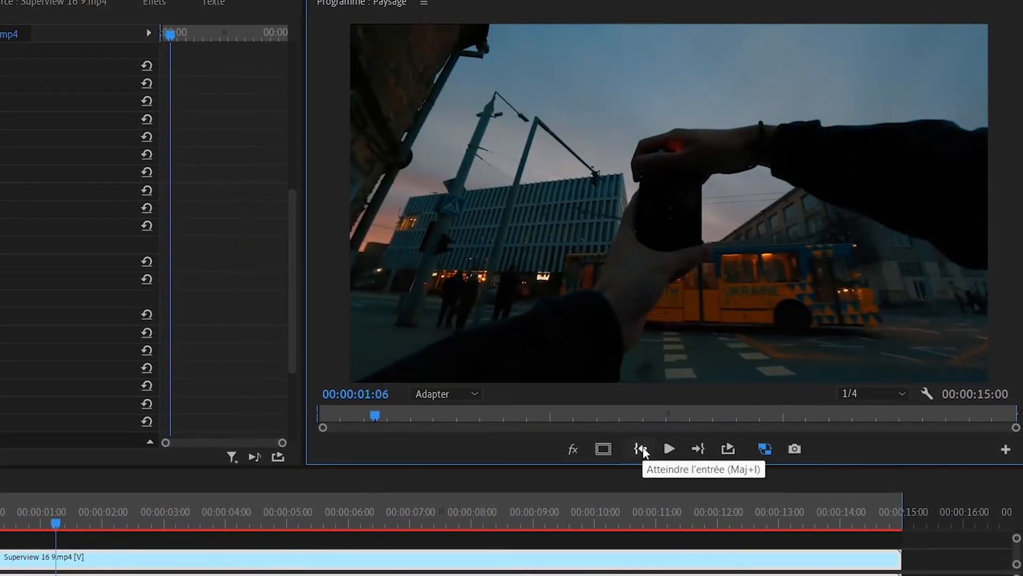
{"action": "key", "text": "Right"}
{"action": "key", "text": "Right"}
{"action": "key", "text": "Right"}
{"action": "key", "text": "Right"}
{"action": "key", "text": "Right"}
{"action": "key", "text": "Right"}
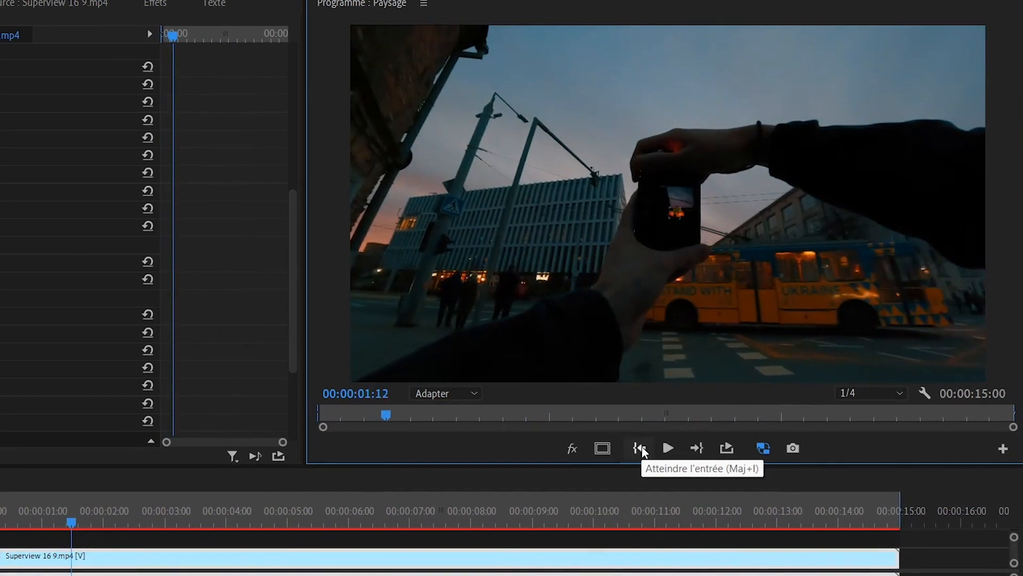
Step: Step back one frame to 00:00:01:11 in the Paysage sequence and forward six frames to examine the corrected motion
{"action": "key", "text": "Left"}
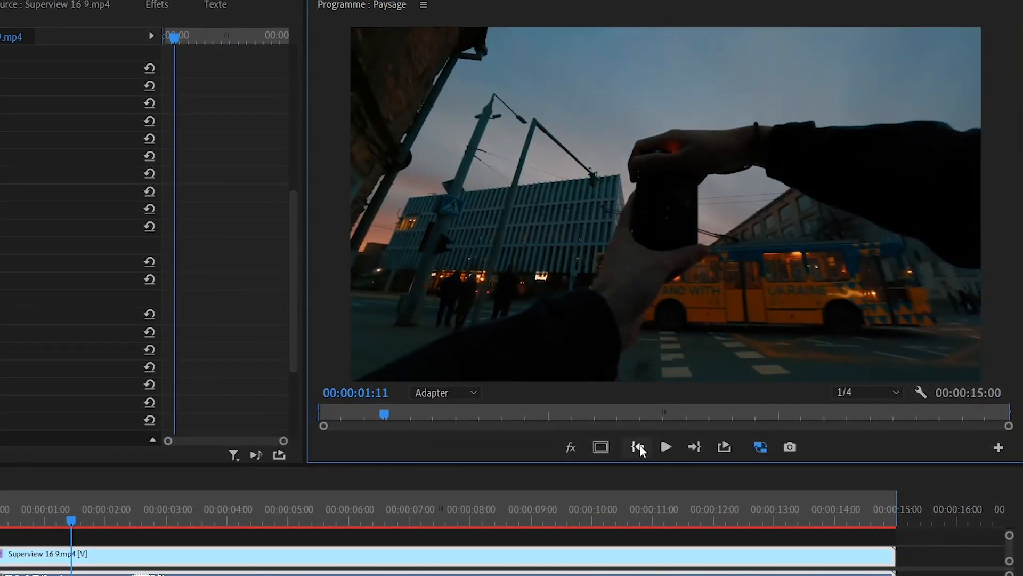
{"action": "key", "text": "Right"}
{"action": "key", "text": "Right"}
{"action": "key", "text": "Right"}
{"action": "key", "text": "Right"}
{"action": "key", "text": "Right"}
{"action": "key", "text": "Right"}
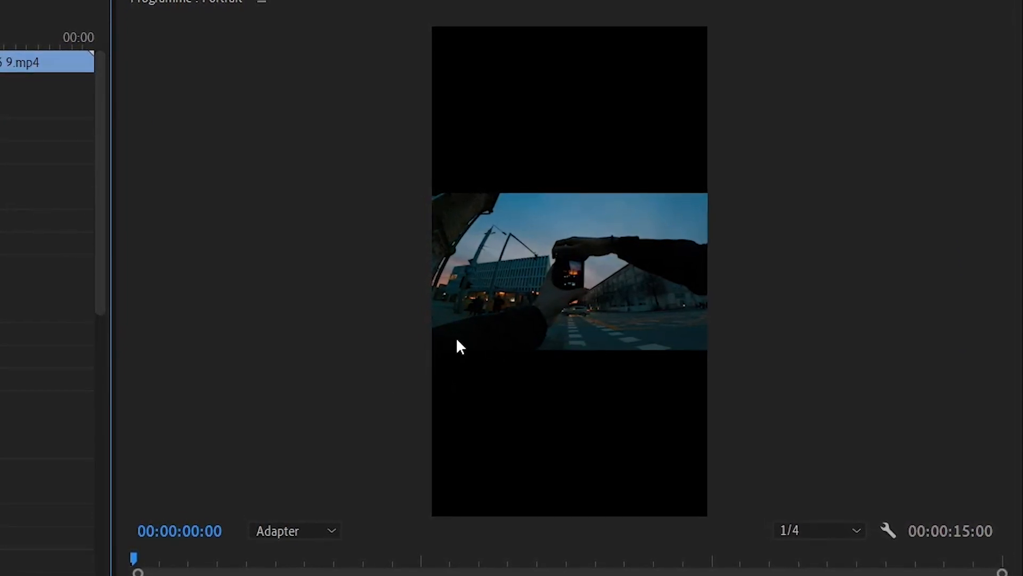
Step: Scale up the Superview clip in the Portrait sequence until it fills the vertical frame, and move the playhead further into the clip
{"action": "left_click_drag", "start_coordinate": [0, 153], "coordinate": [80, 153]}
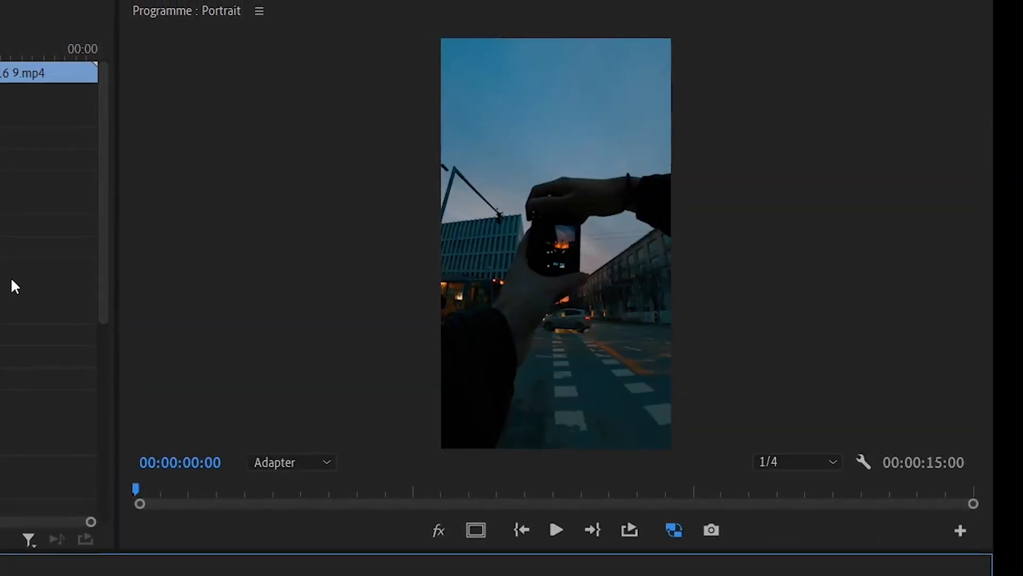
{"action": "left_click", "coordinate": [80, 314]}
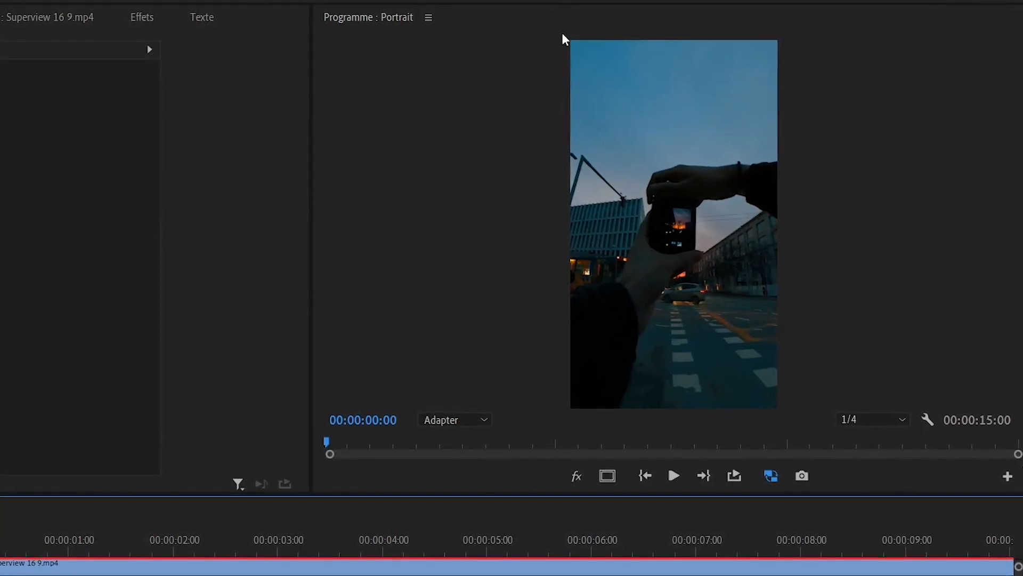
{"action": "left_click", "coordinate": [218, 549]}
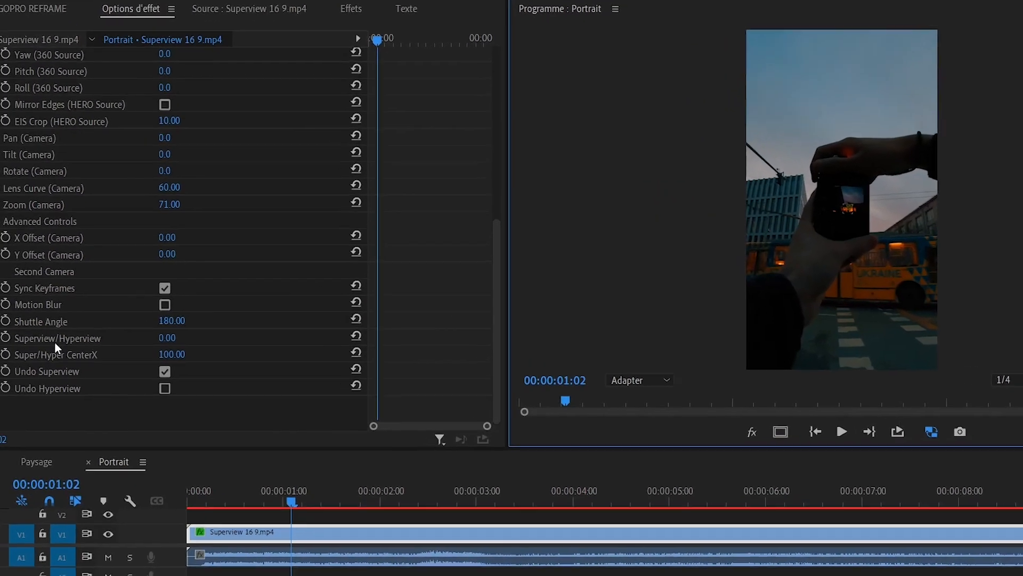
Step: Set Superview/Hyperview to -200 in the GoPro FX Reframe effect on the Portrait clip
{"action": "left_click", "coordinate": [32, 333]}
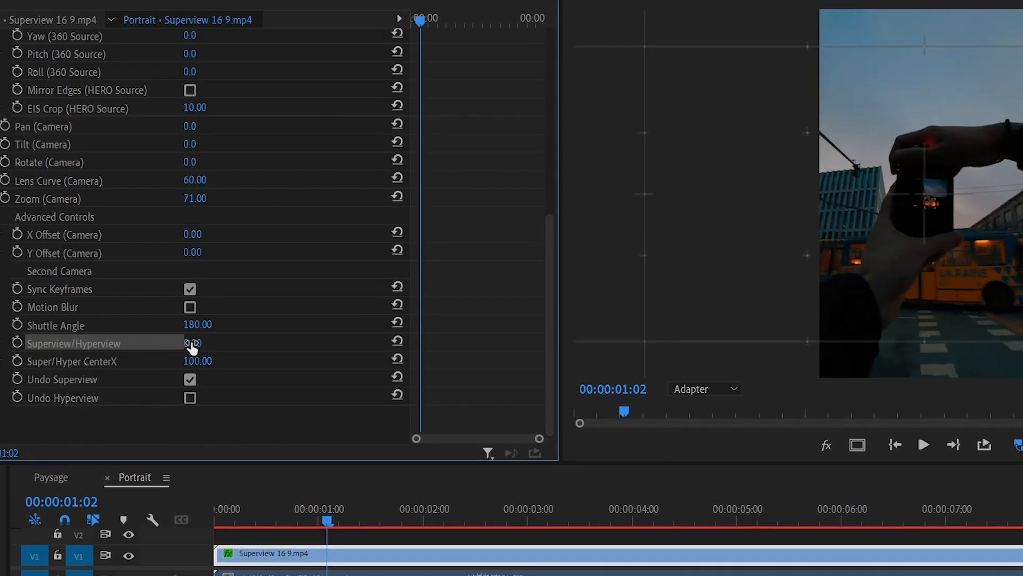
{"action": "left_click_drag", "start_coordinate": [198, 346], "coordinate": [85, 339]}
{"action": "scroll", "coordinate": [235, 331], "scroll_direction": "up", "scroll_amount": 2}
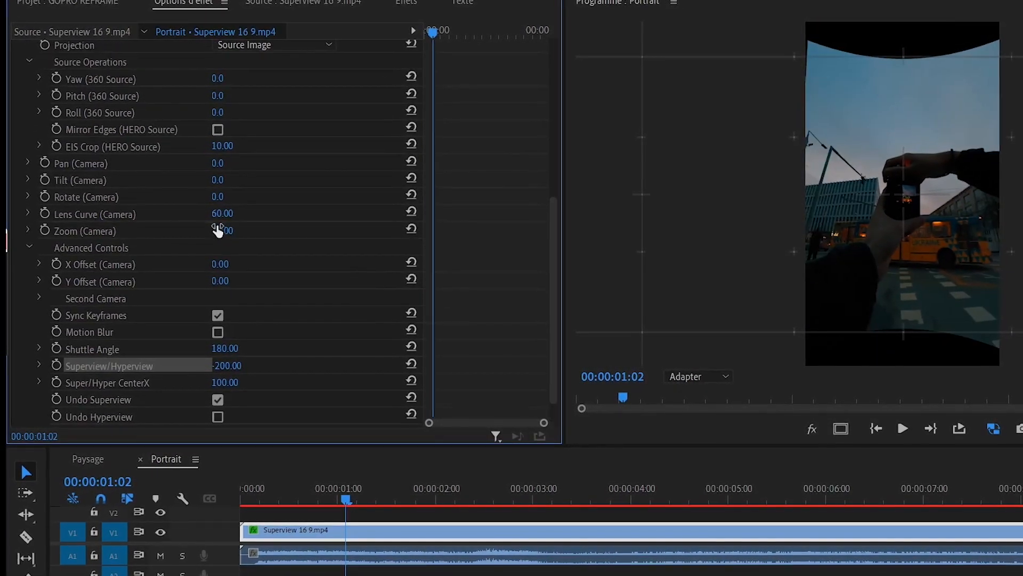
Step: Increase Zoom (Camera) until the image fills the vertical frame, and play the Portrait sequence from 00:00:02:05 to review it
{"action": "mouse_move", "coordinate": [220, 230]}
{"action": "left_mouse_down"}
{"action": "mouse_move", "coordinate": [230, 230]}
{"action": "mouse_move", "coordinate": [221, 234]}
{"action": "left_mouse_up"}
{"action": "left_click", "coordinate": [443, 502]}
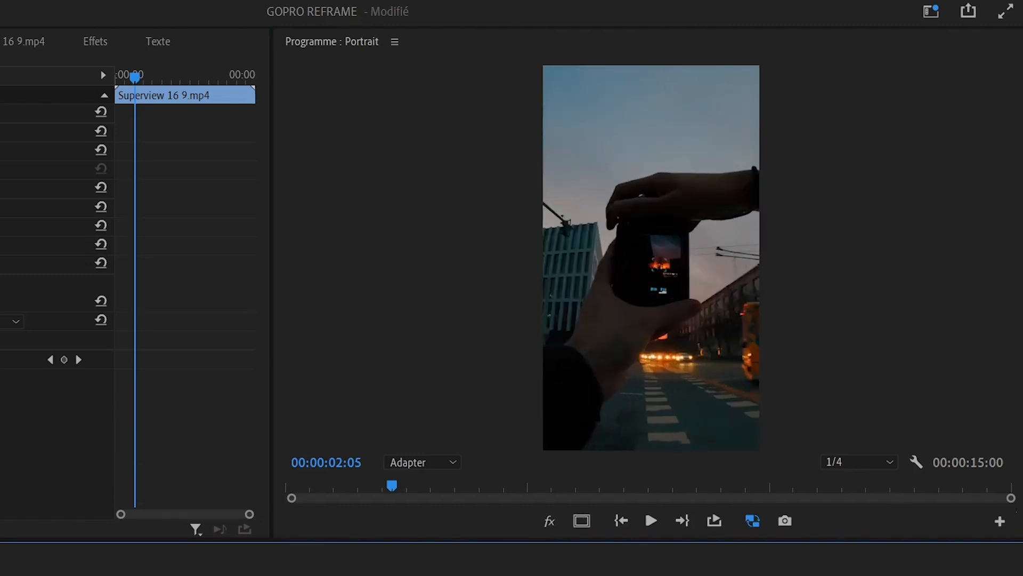
{"action": "left_click", "coordinate": [643, 524]}
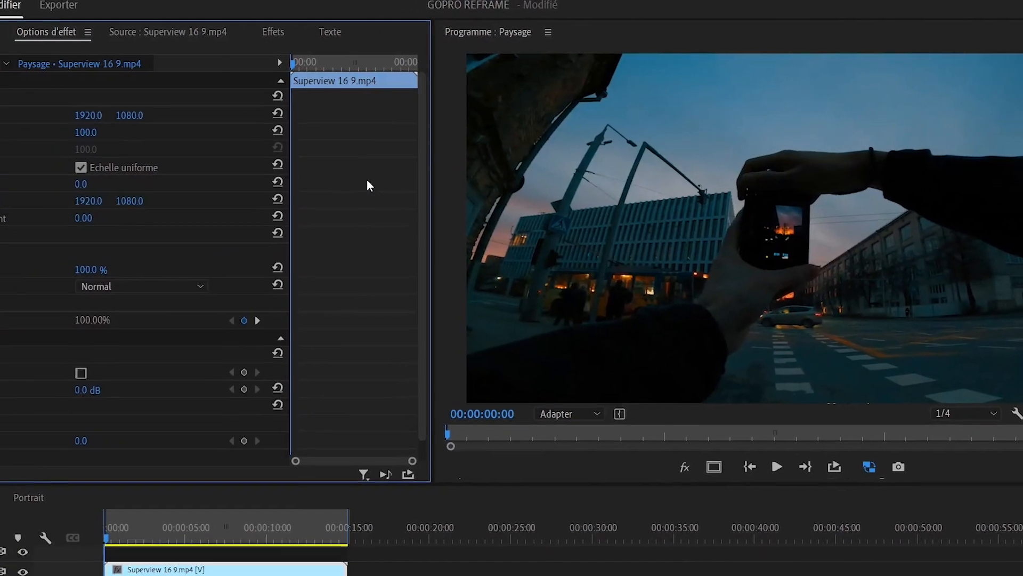
Step: Apply the Correction Superview 4K / Paysage preset to the Paysage clip at 00:00:02:20 and display the clip's effect settings
{"action": "left_click_drag", "start_coordinate": [322, 504], "coordinate": [261, 503]}
{"action": "left_click", "coordinate": [410, 32]}
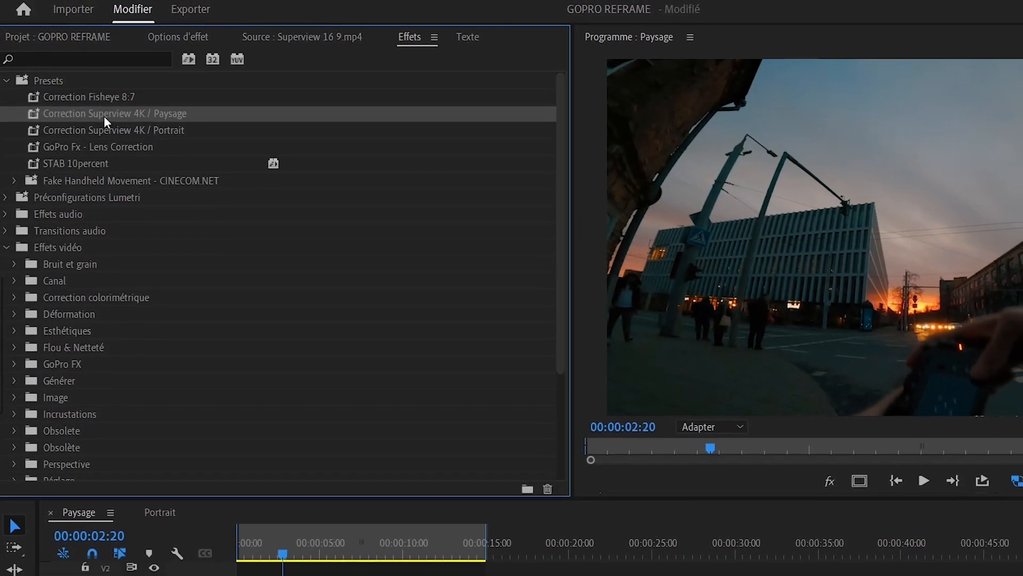
{"action": "left_click_drag", "start_coordinate": [104, 116], "coordinate": [338, 540]}
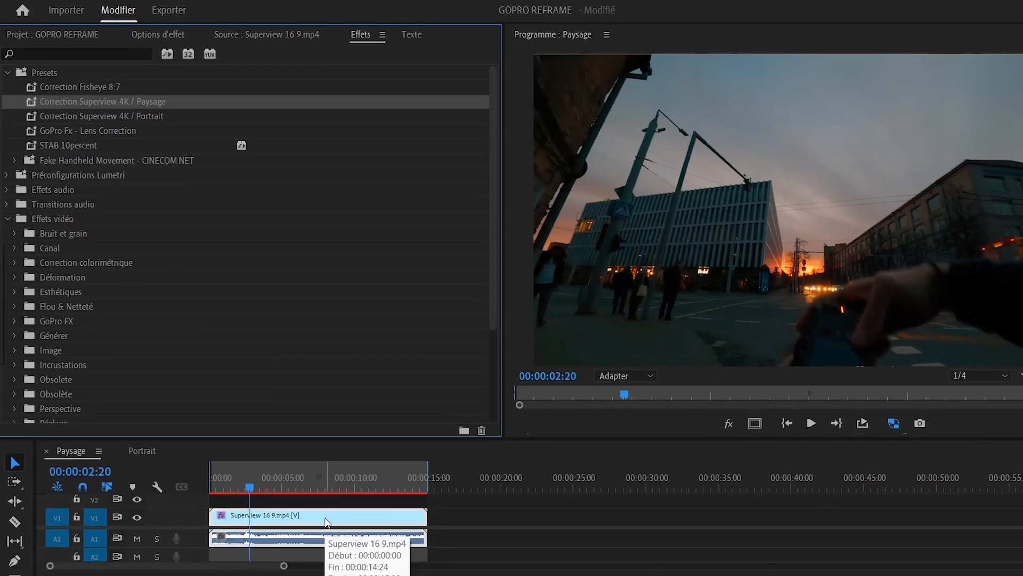
{"action": "left_click", "coordinate": [157, 36]}
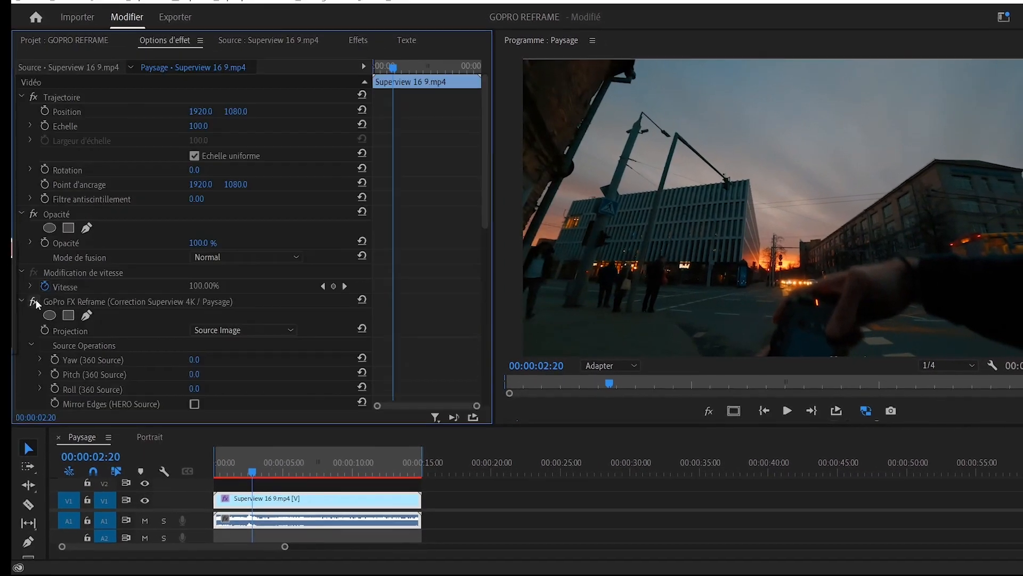
Step: Switch to the Portrait sequence and apply the Correction Superview 4K / Portrait preset to its clip
{"action": "left_click", "coordinate": [155, 434]}
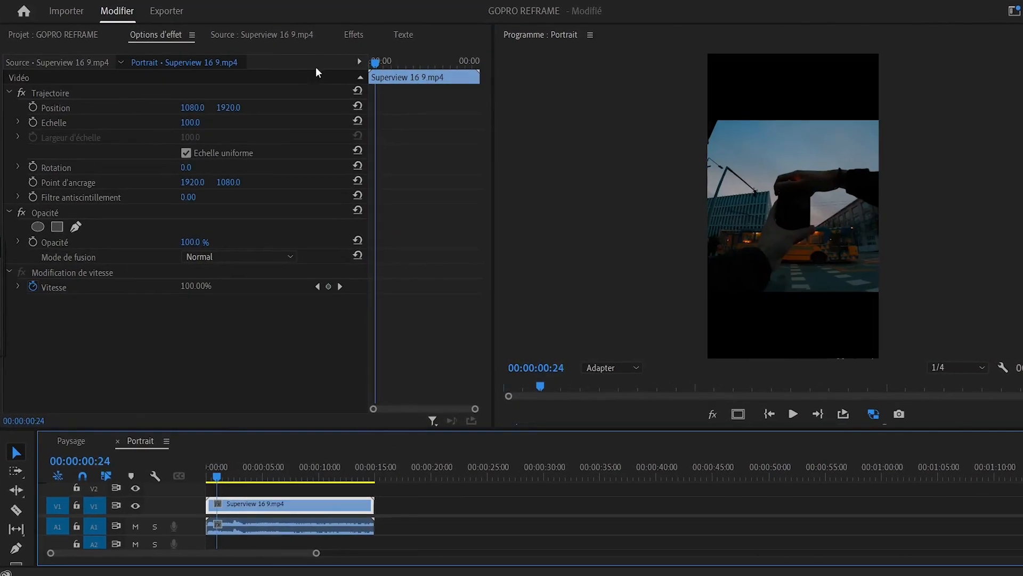
{"action": "left_click", "coordinate": [359, 43]}
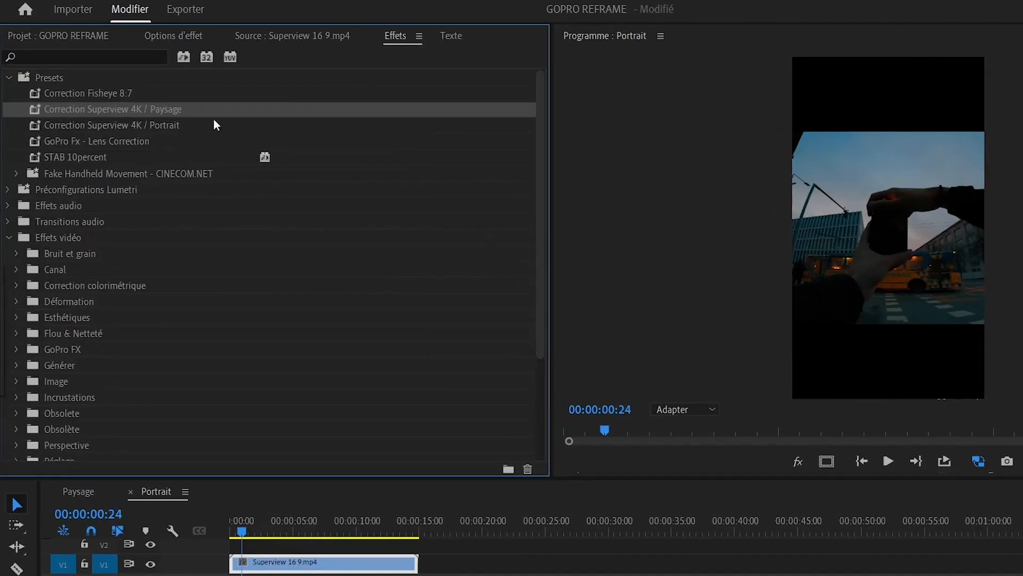
{"action": "left_click_drag", "start_coordinate": [140, 126], "coordinate": [364, 575]}
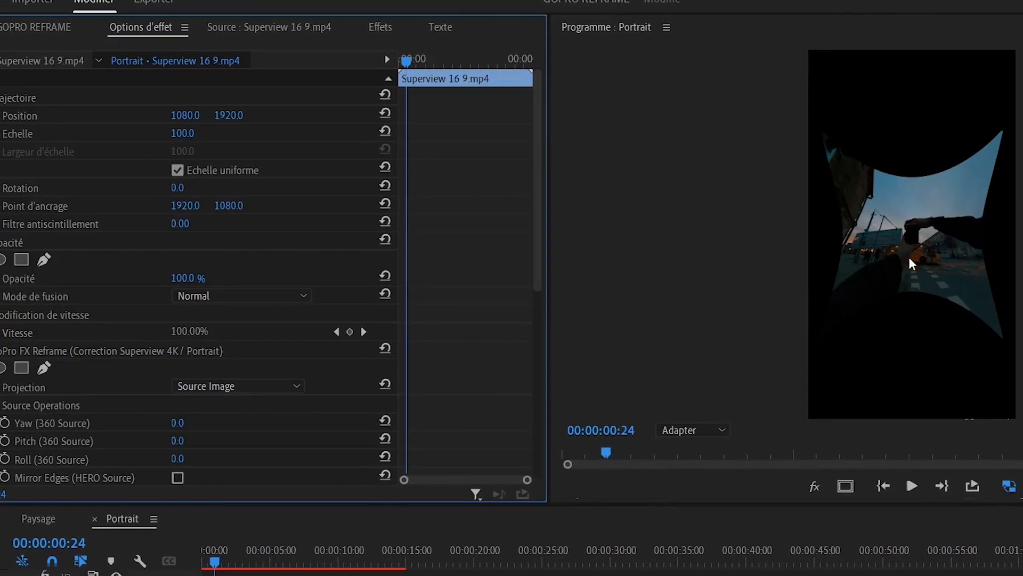
Step: Set the Portrait clip's Echelle to 323 to fill the vertical frame, and check the image at 00:00:08:01
{"action": "left_click", "coordinate": [31, 98]}
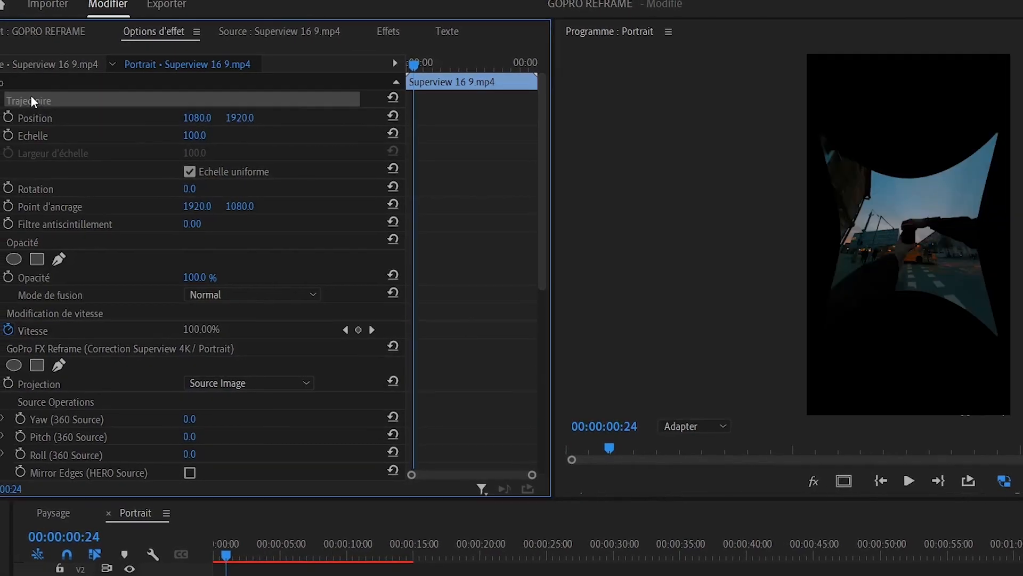
{"action": "left_click_drag", "start_coordinate": [201, 137], "coordinate": [319, 141]}
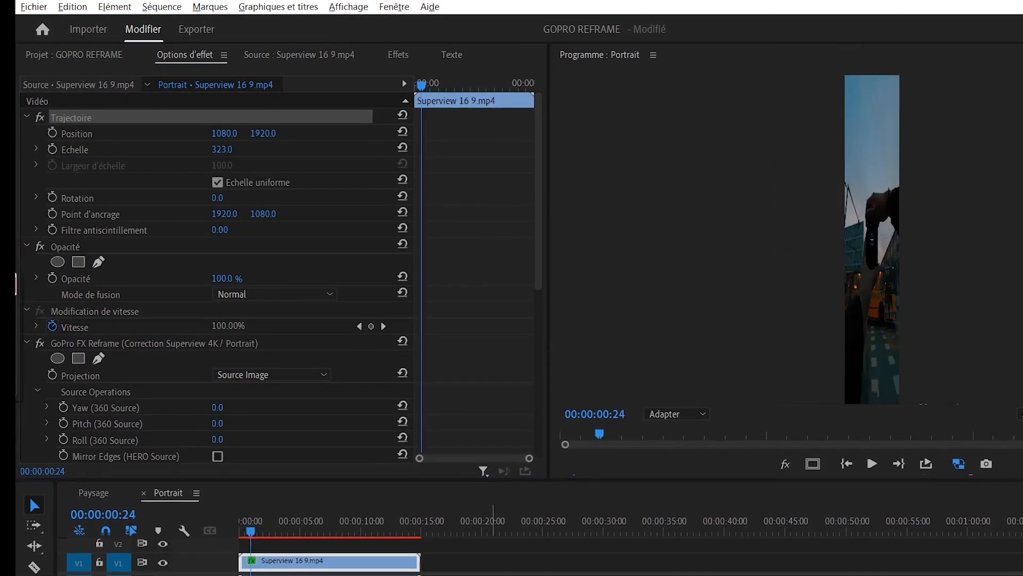
{"action": "left_click", "coordinate": [483, 570]}
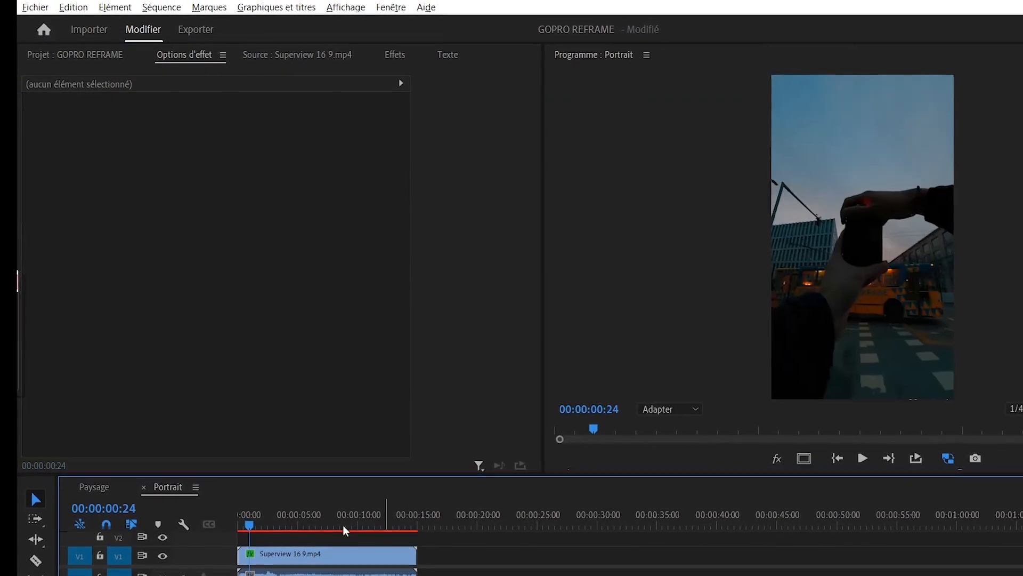
{"action": "left_click", "coordinate": [336, 527]}
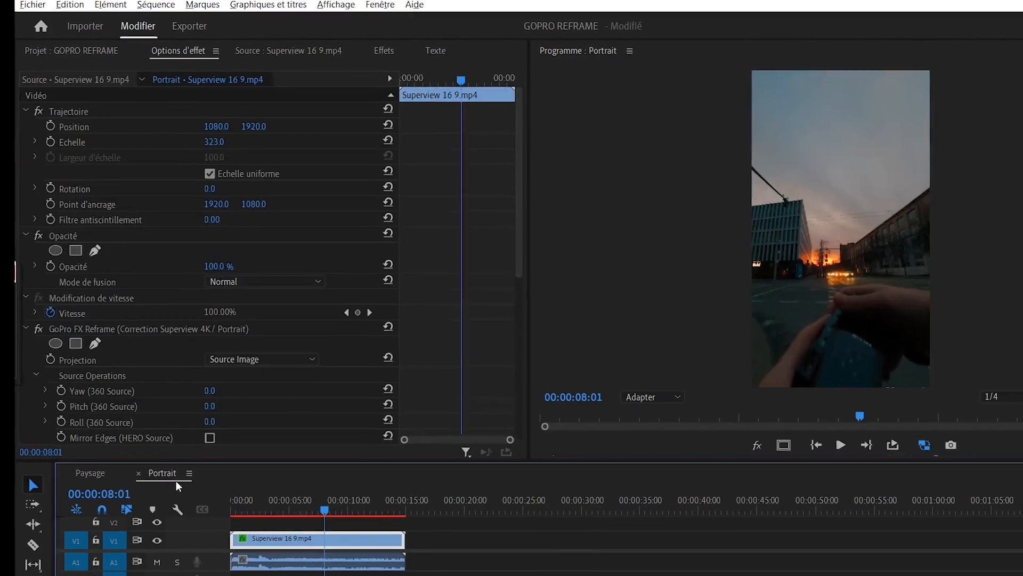